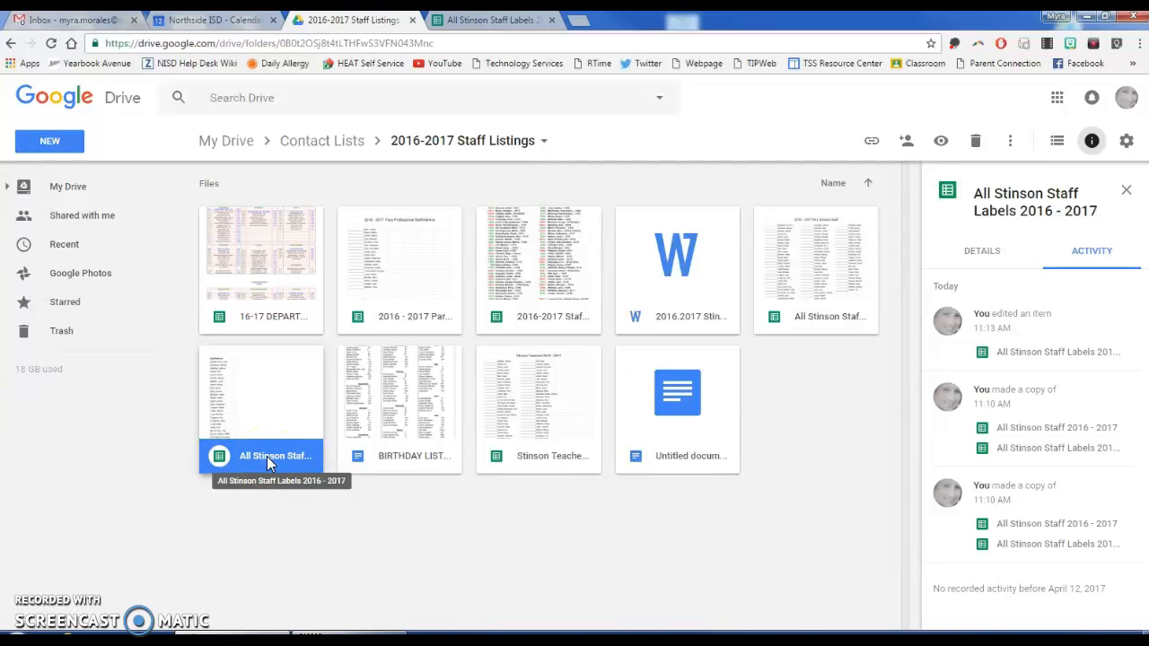
Open the All Stinson Staff Labels 2016 - 2017 spreadsheet and review its Staff Member column from the header to the last entry.
click(268, 401)
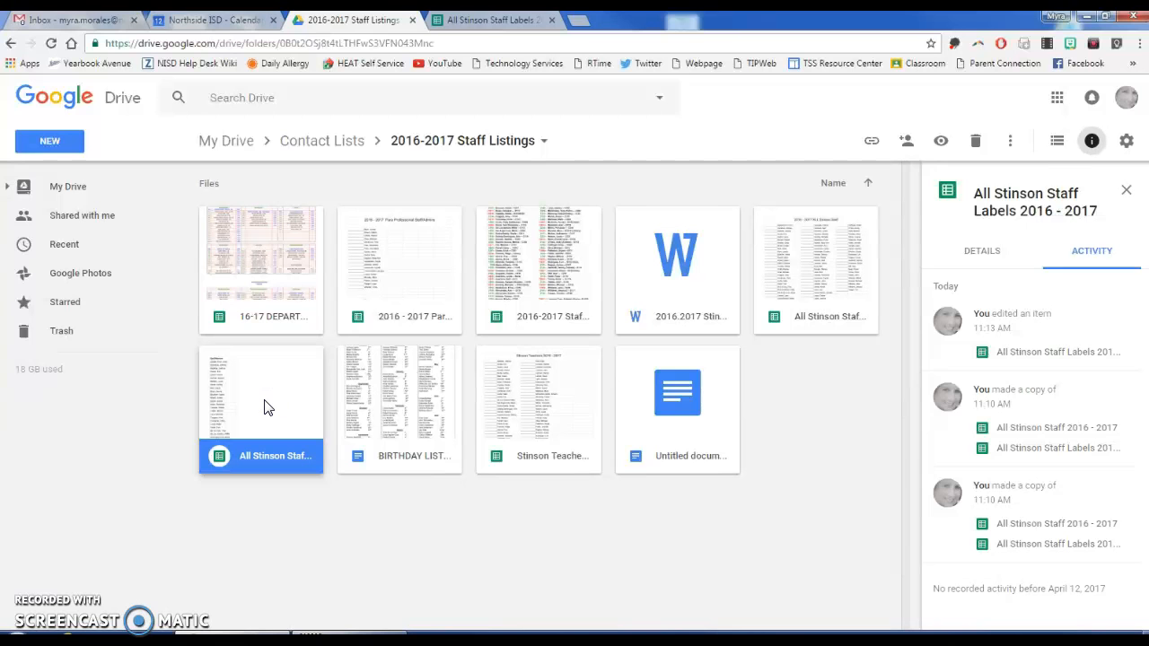
double_click(268, 407)
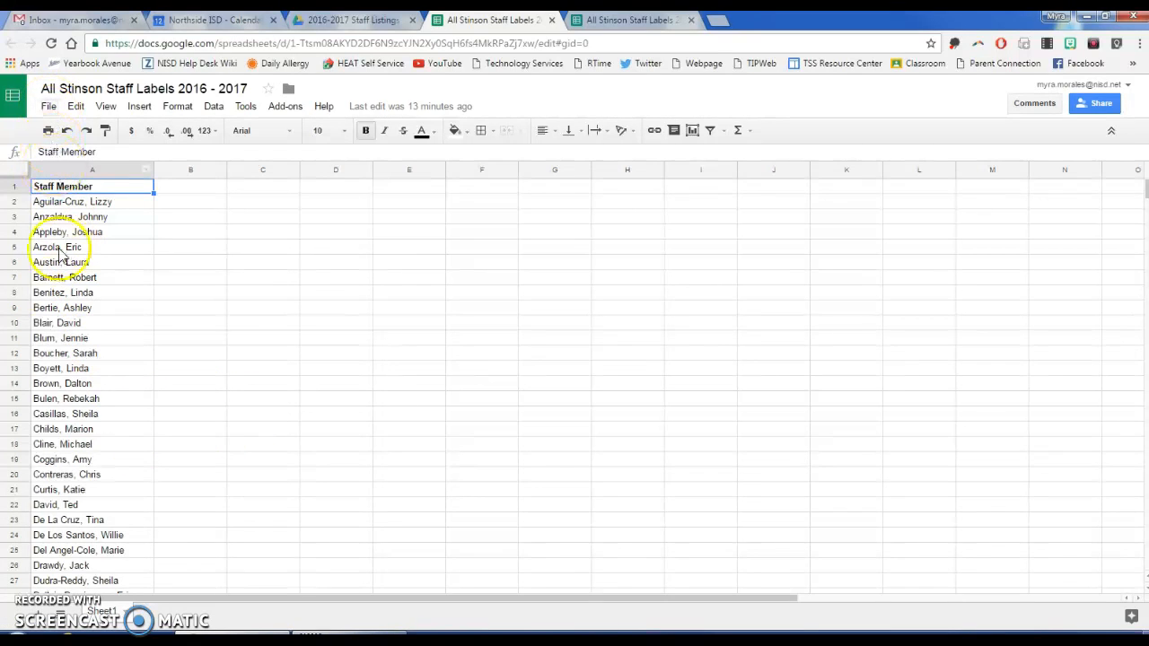
click(48, 108)
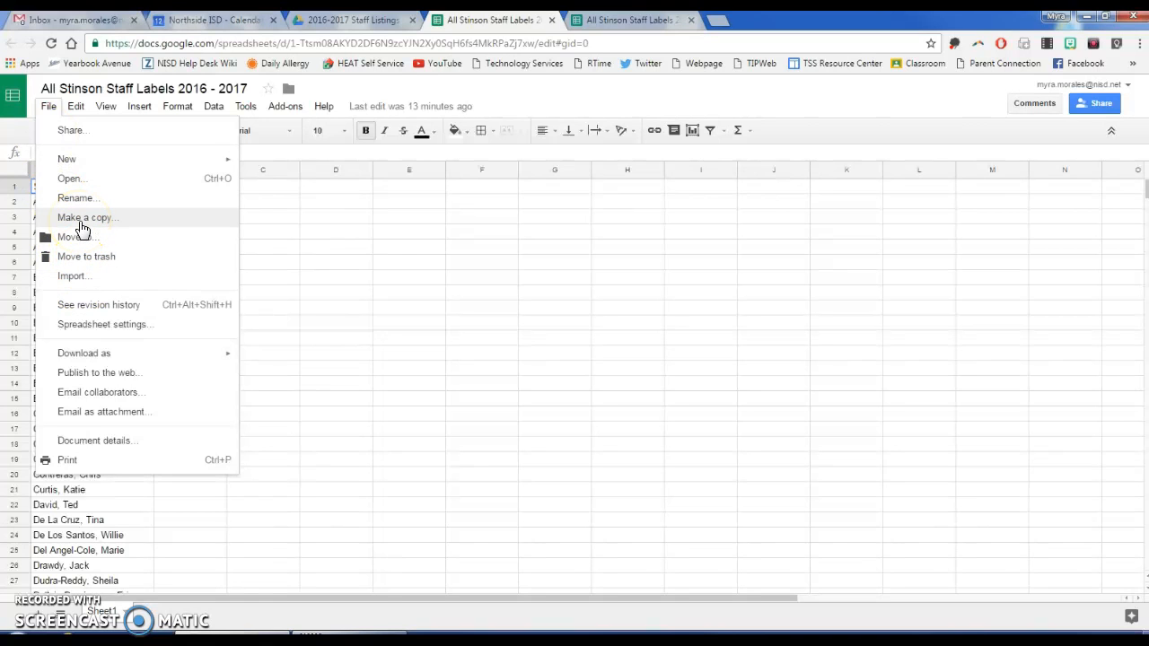
click(114, 504)
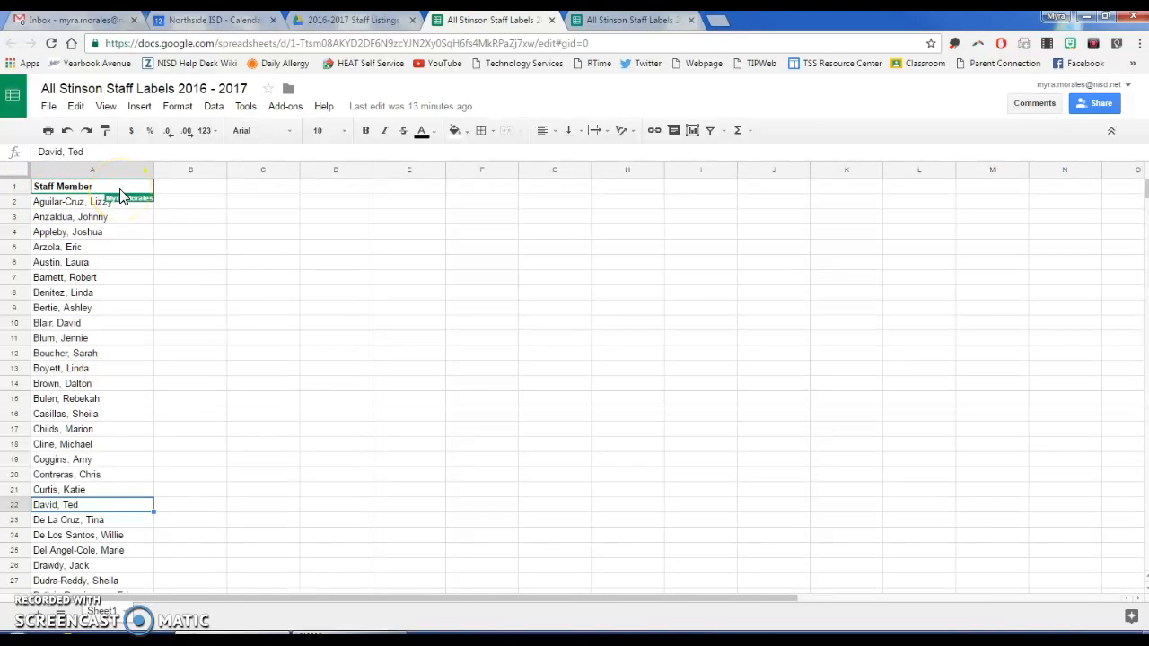
scroll(113, 307, down, 5)
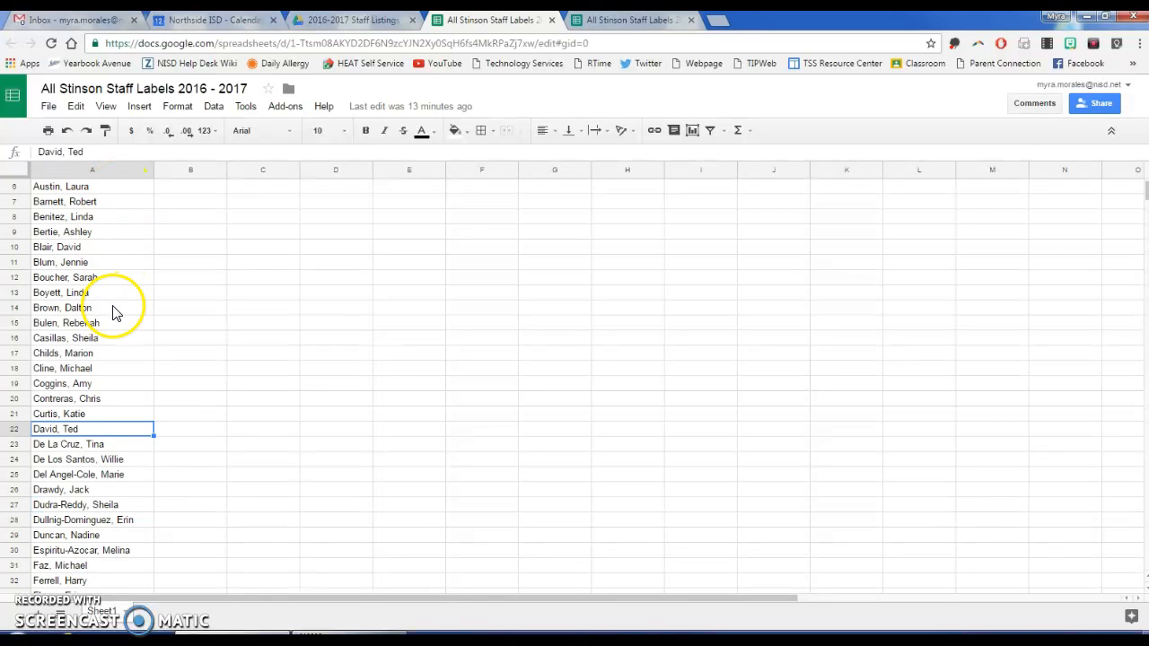
scroll(116, 341, down, 11)
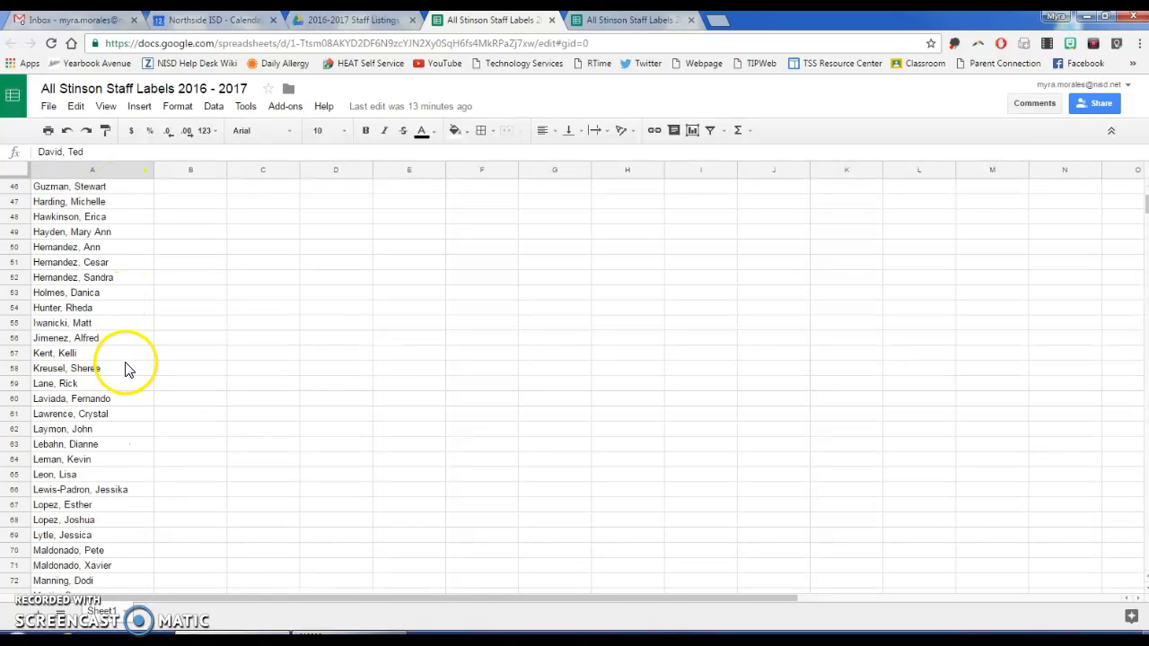
scroll(130, 384, down, 6)
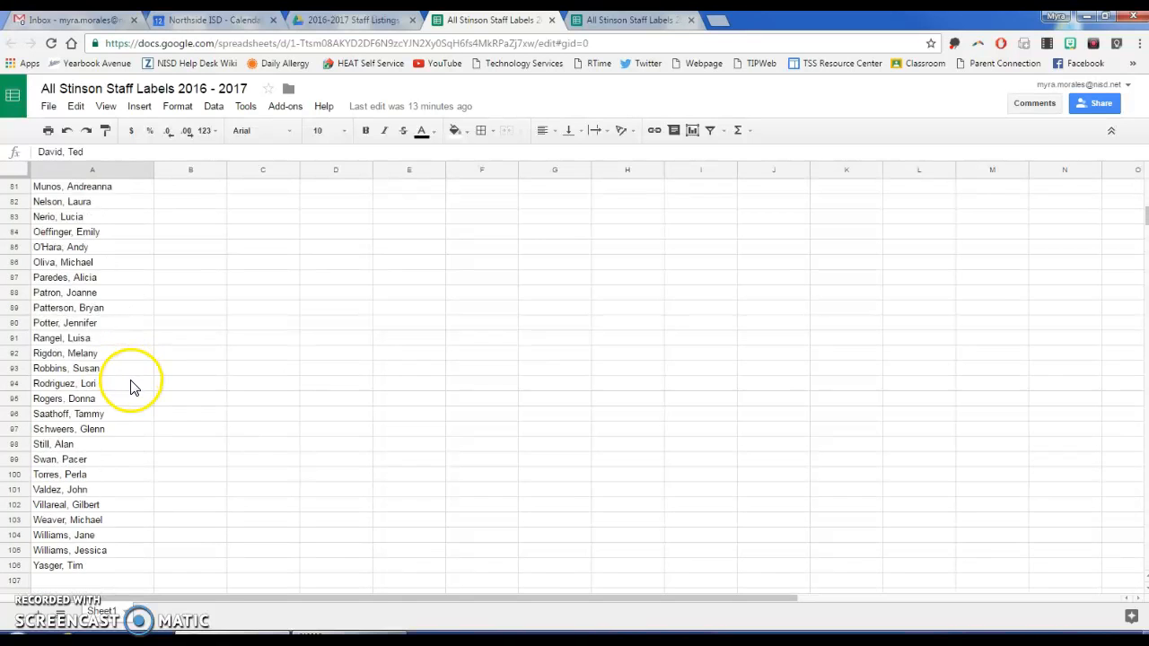
scroll(116, 408, up, 8)
scroll(108, 406, up, 14)
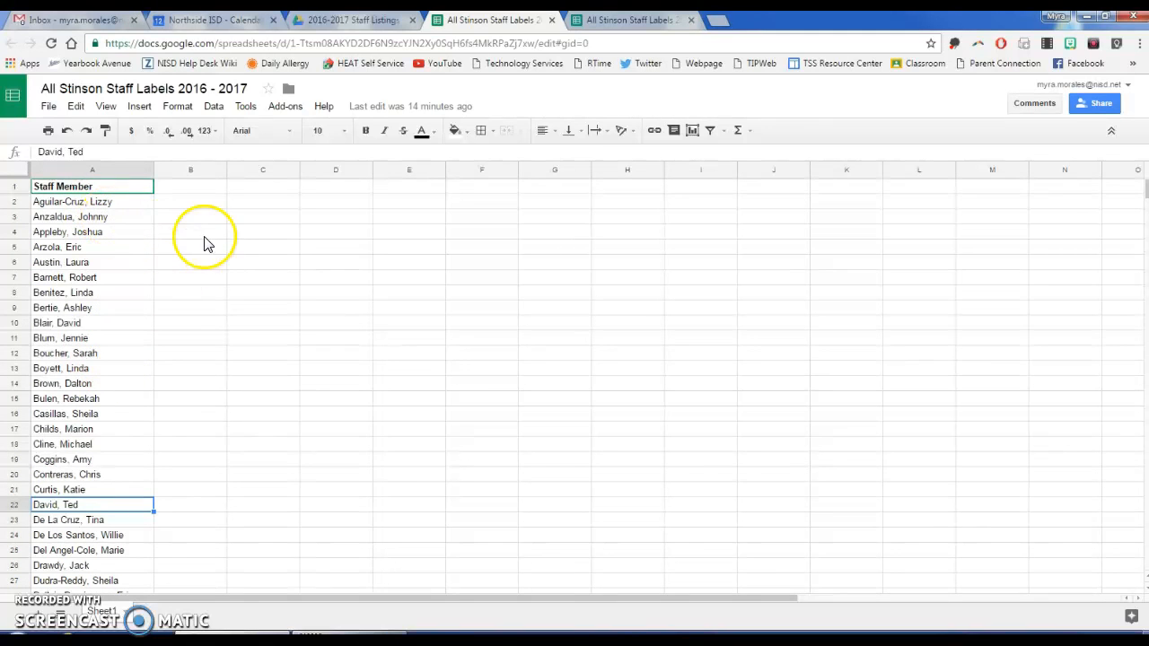
Create a blank Google Docs document in the shared 2016-2017 Staff Listings folder in Drive.
click(342, 25)
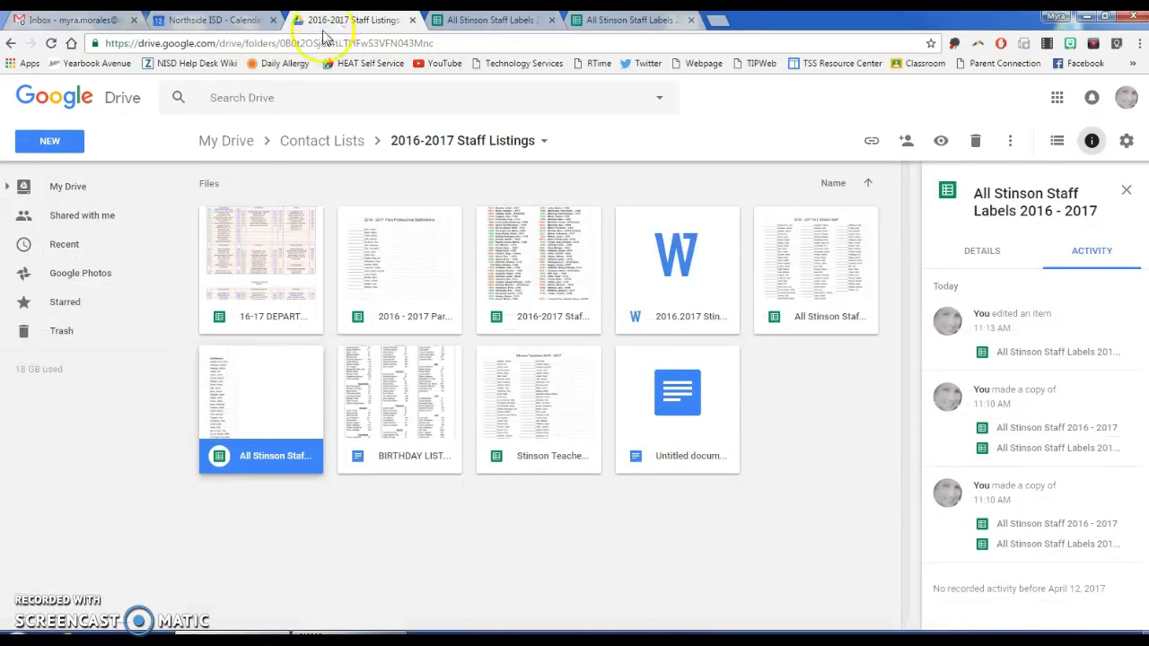
click(50, 143)
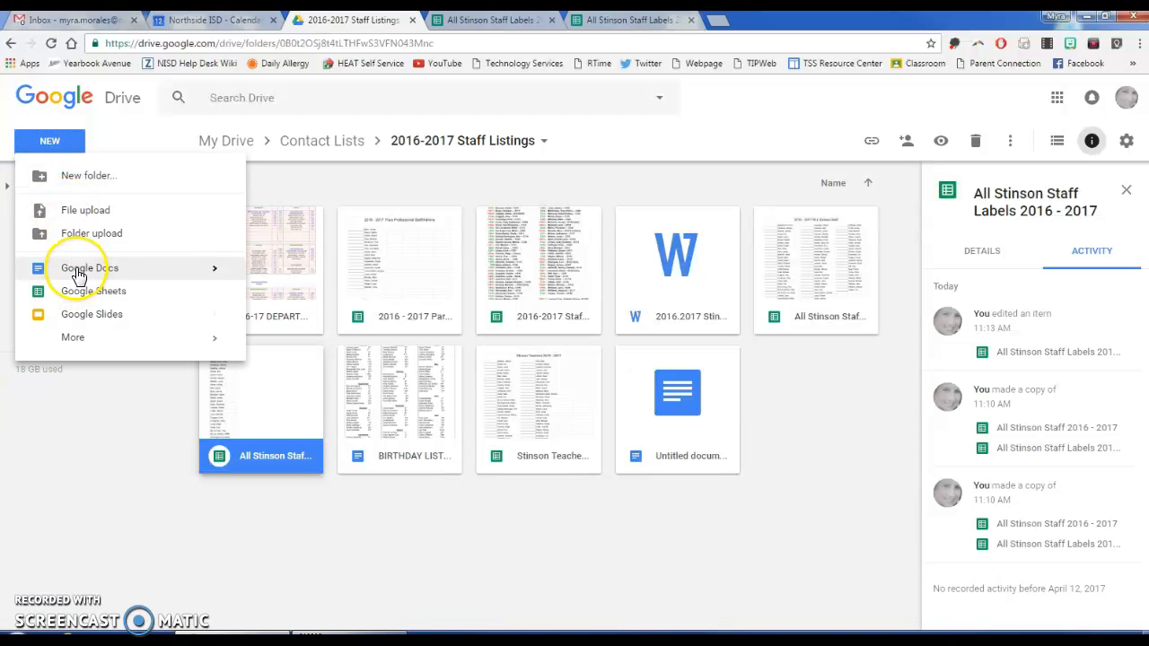
click(79, 269)
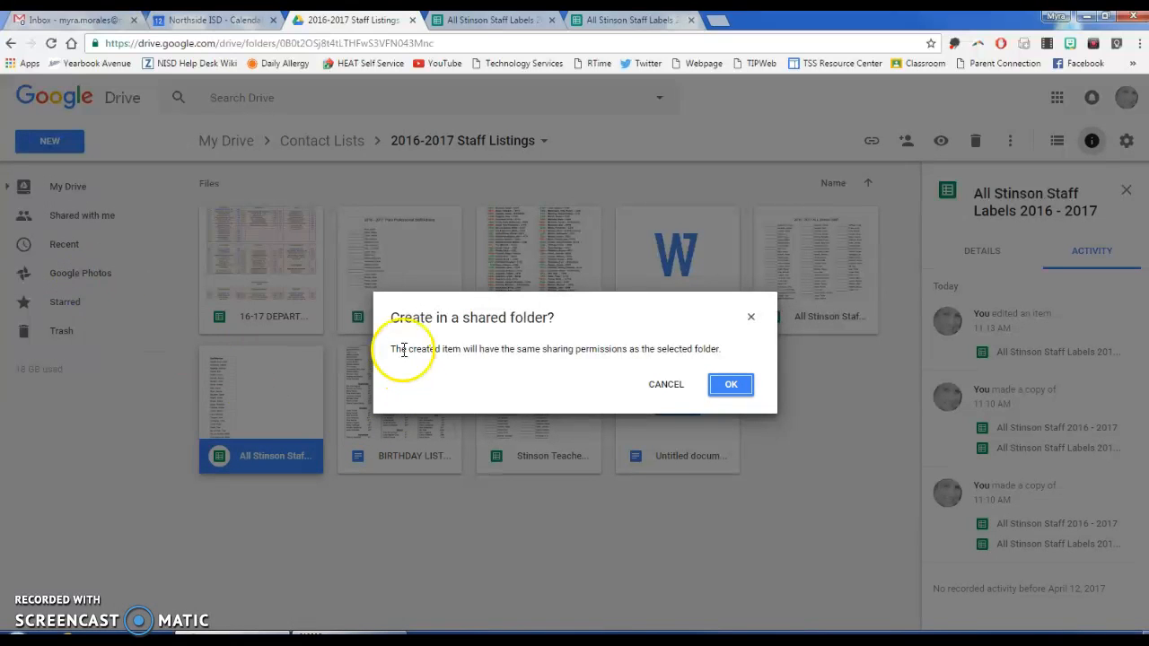
click(732, 386)
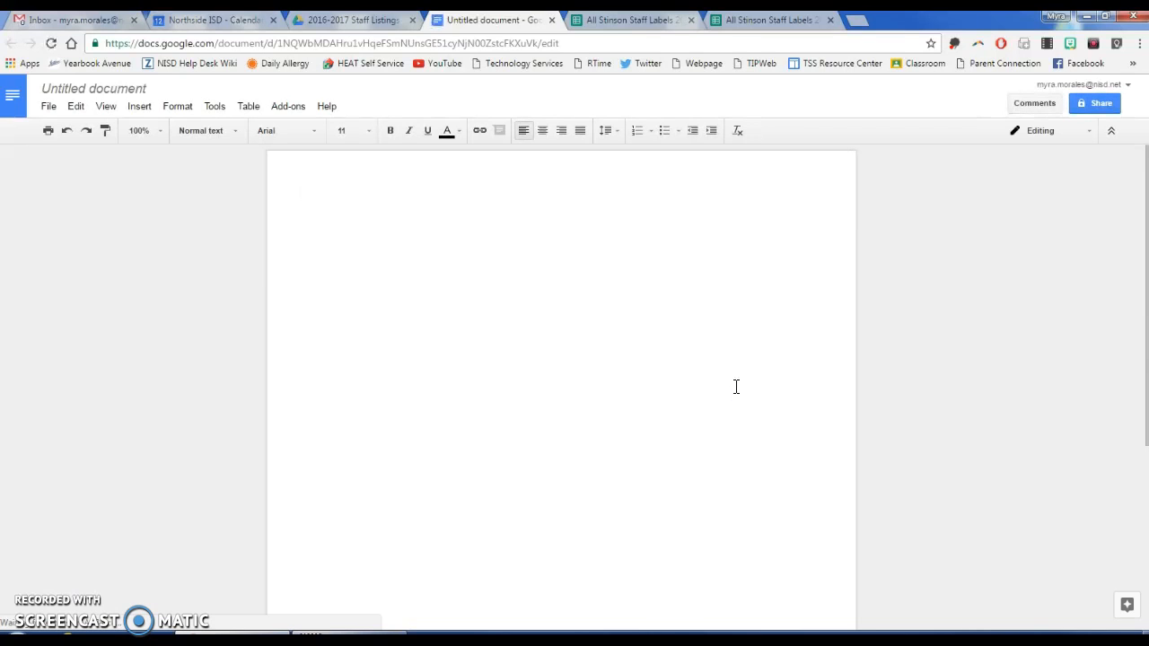
click(451, 223)
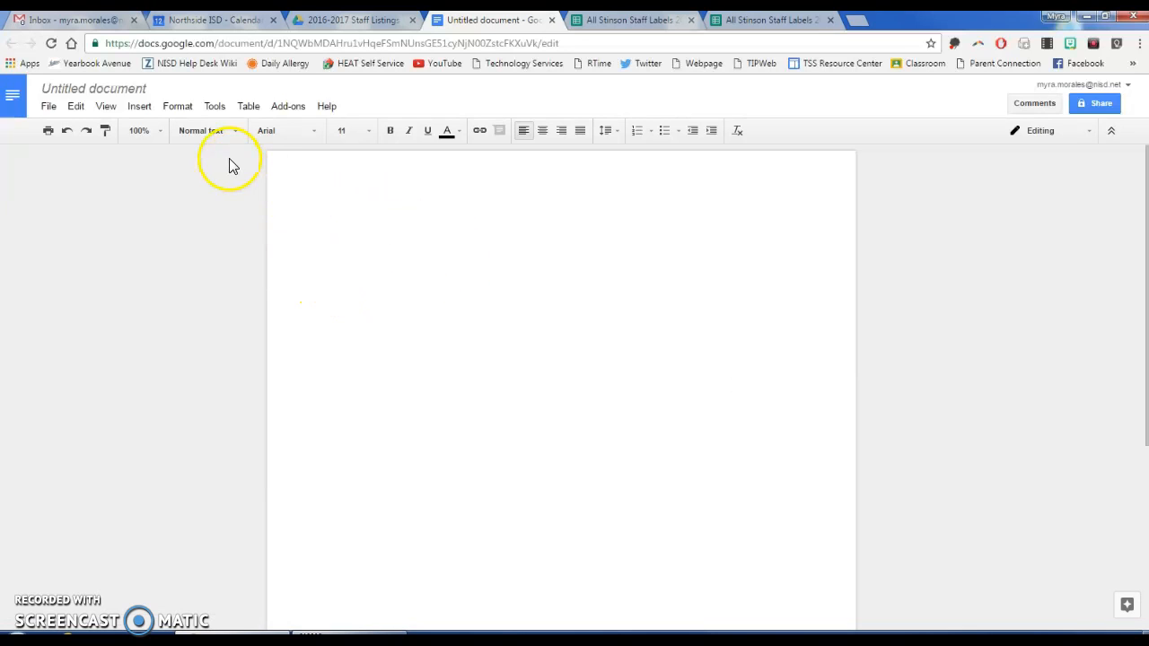
Search the add-on store for "avery label" to check the Avery Label Merge add-on, then close the store.
click(286, 108)
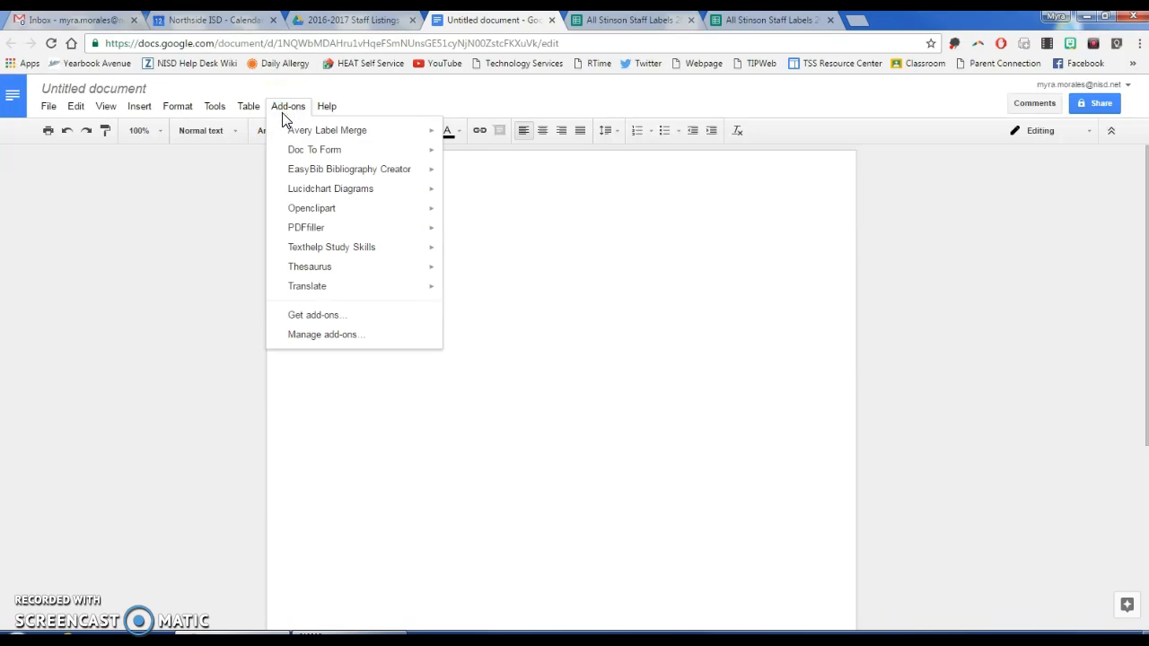
click(286, 137)
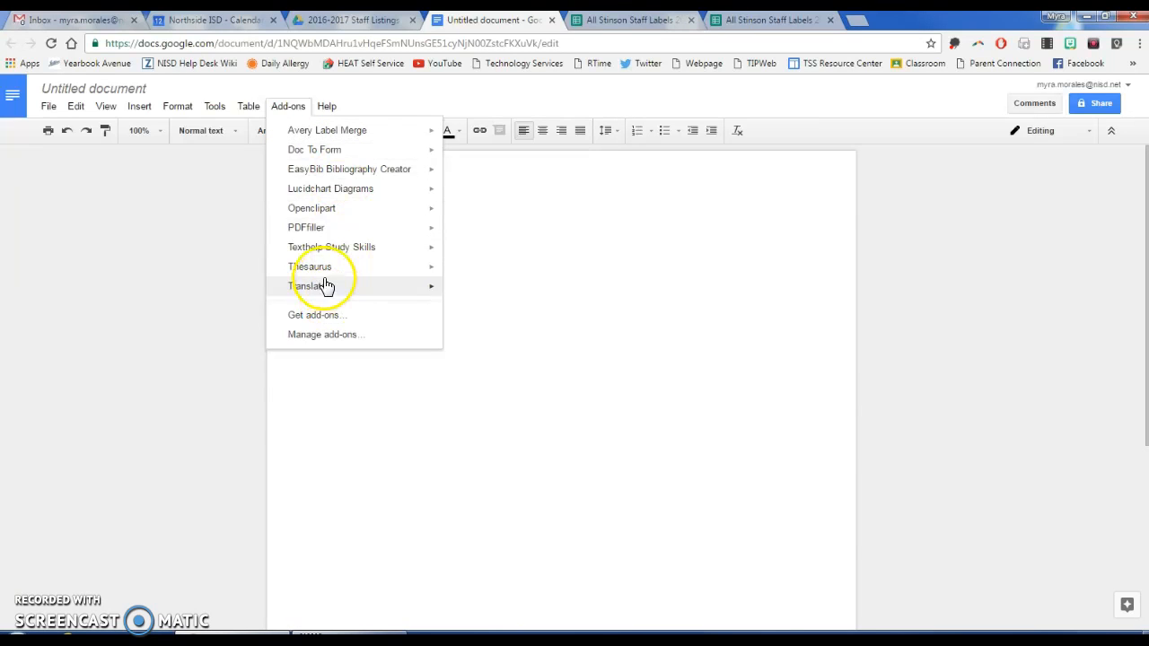
click(318, 315)
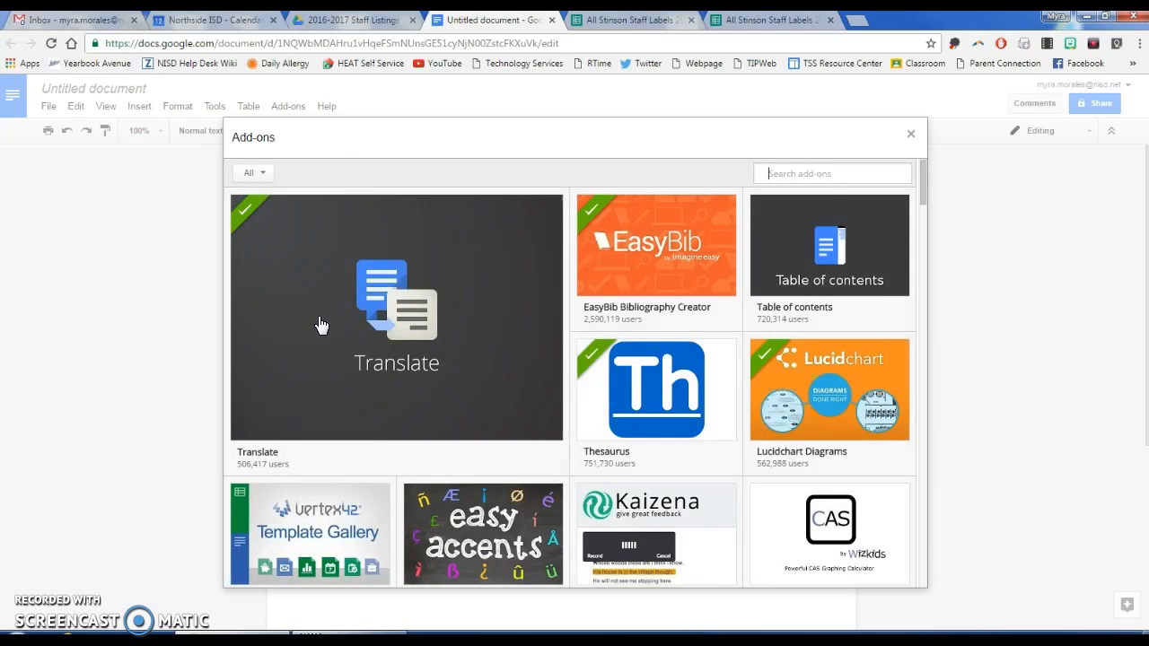
click(778, 175)
key(Return)
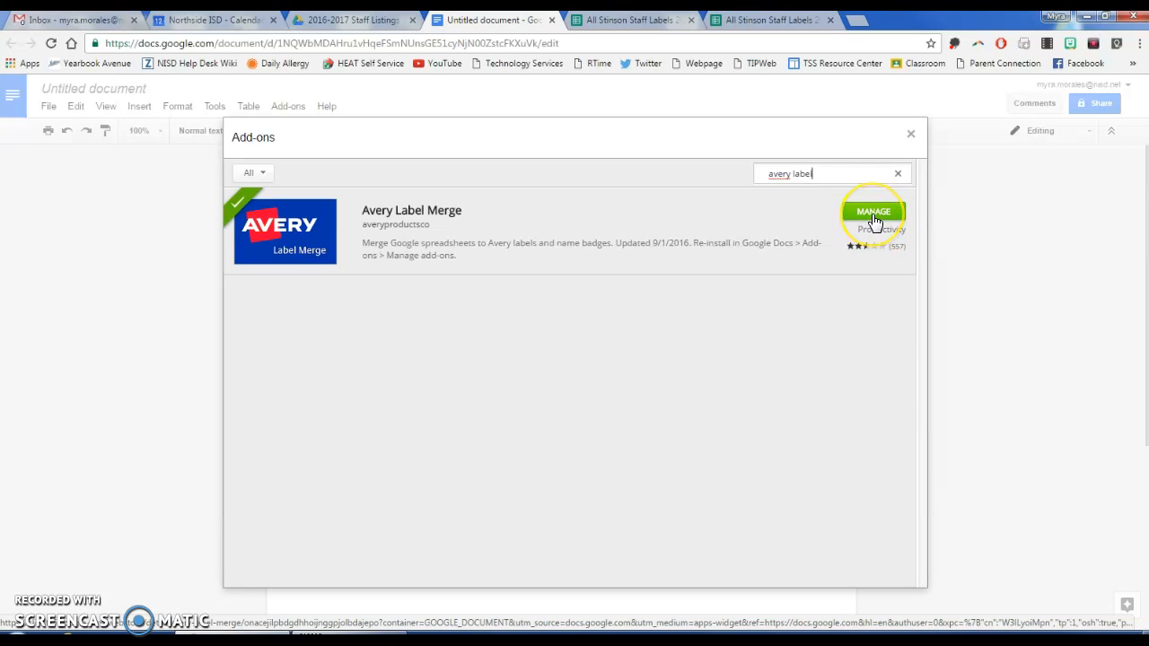
click(910, 134)
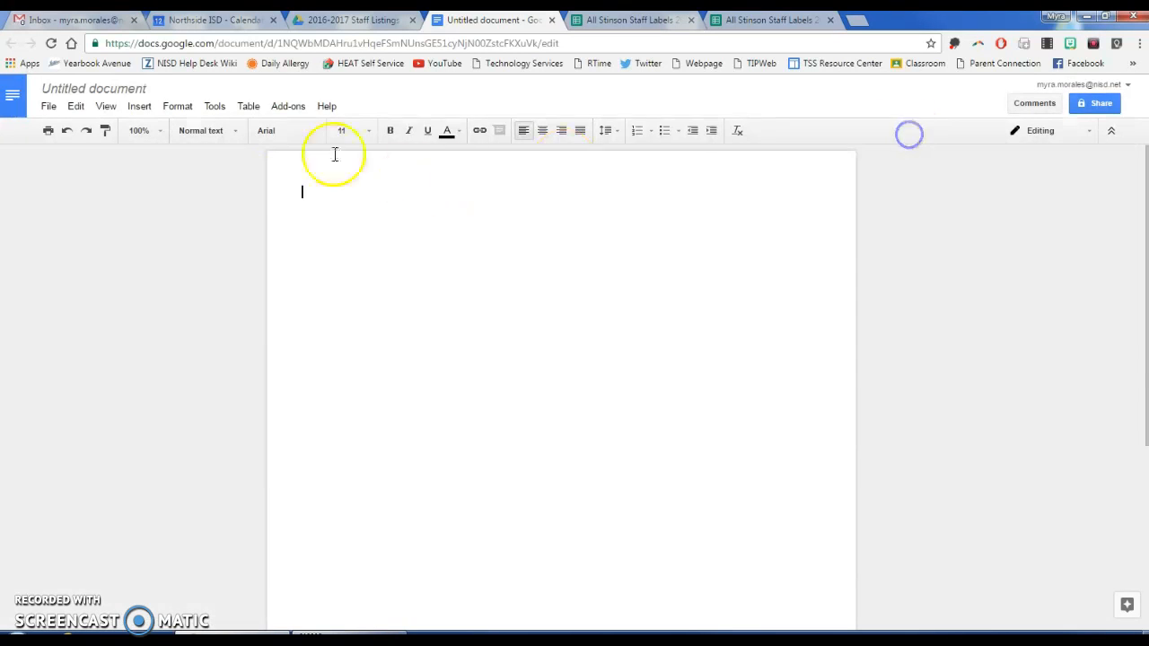
Start a new Avery Label Merge for 5160 address labels, 30 per sheet, using the All Stinson Staff Labels spreadsheet.
click(284, 109)
mouse_move(289, 138)
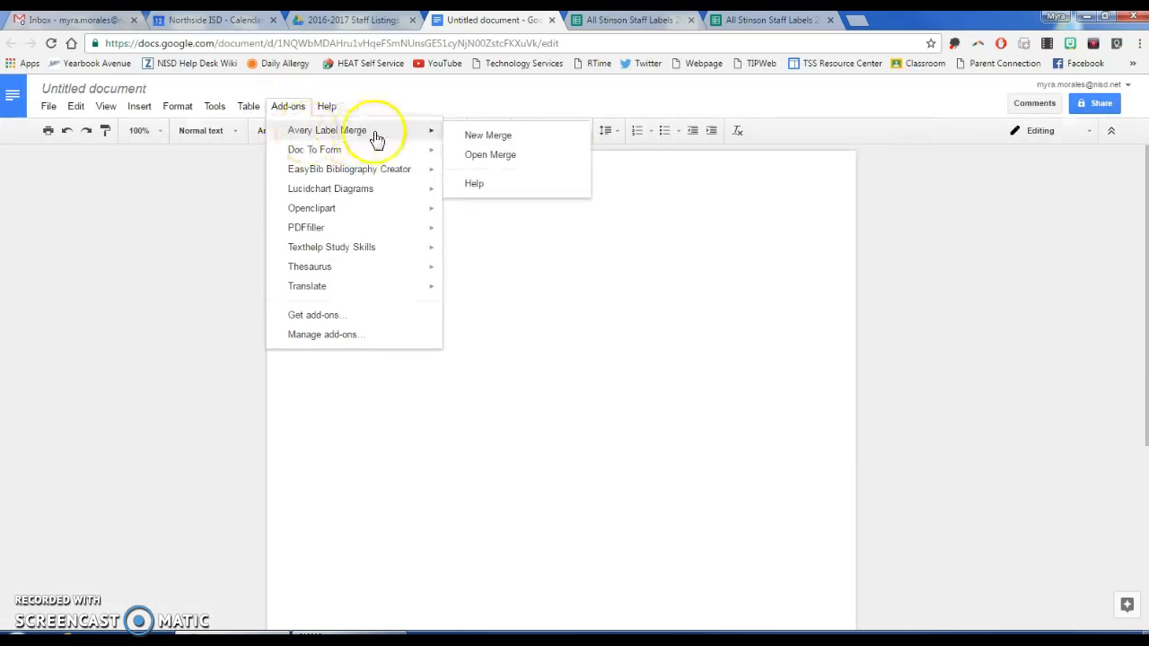
click(483, 136)
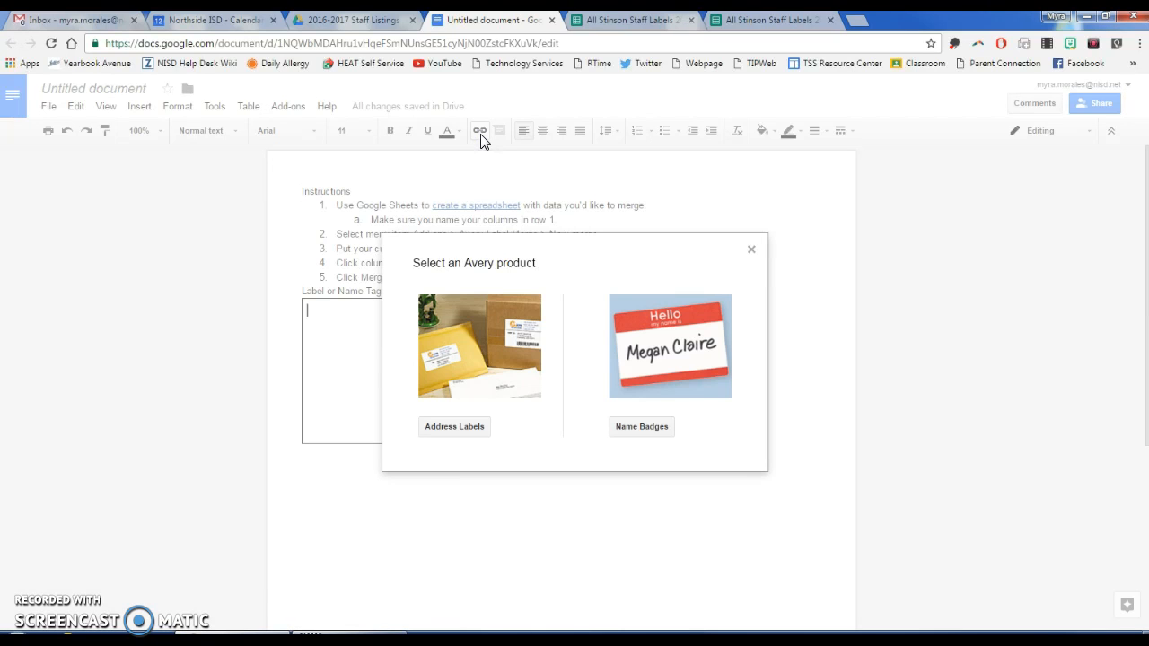
click(431, 429)
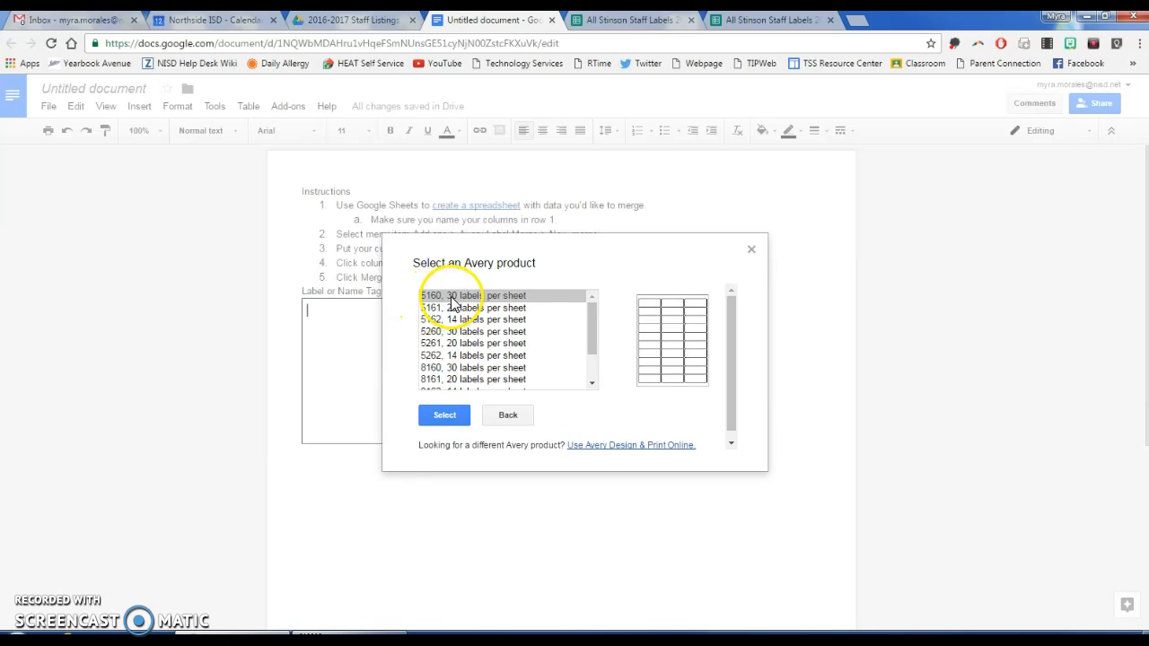
click(447, 417)
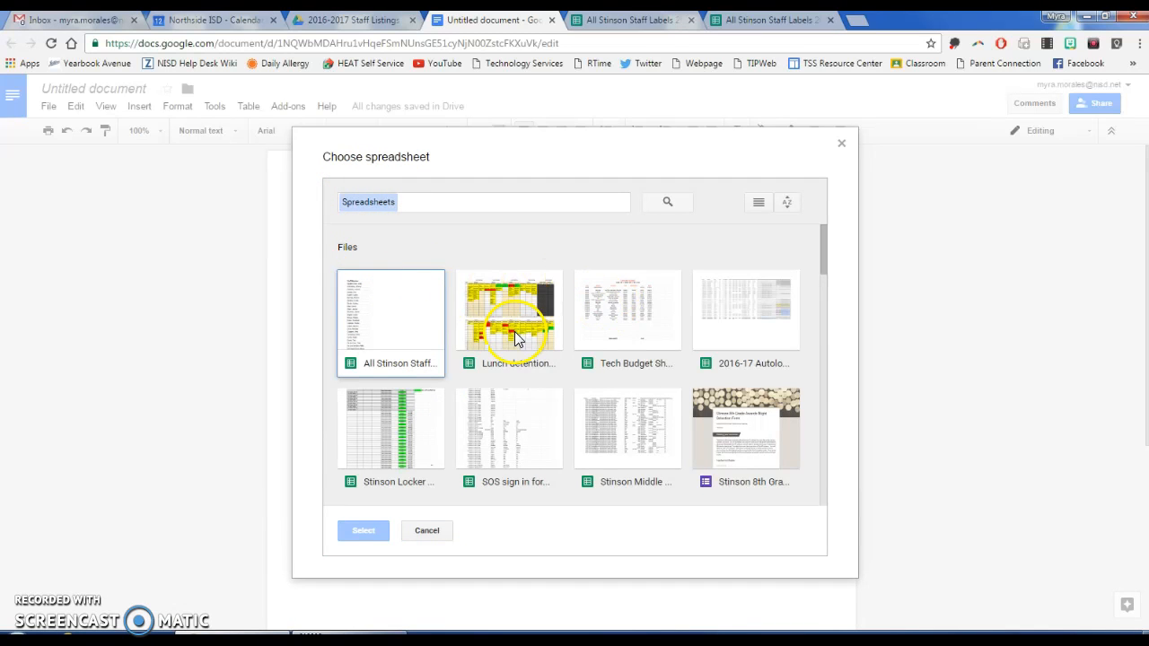
double_click(392, 318)
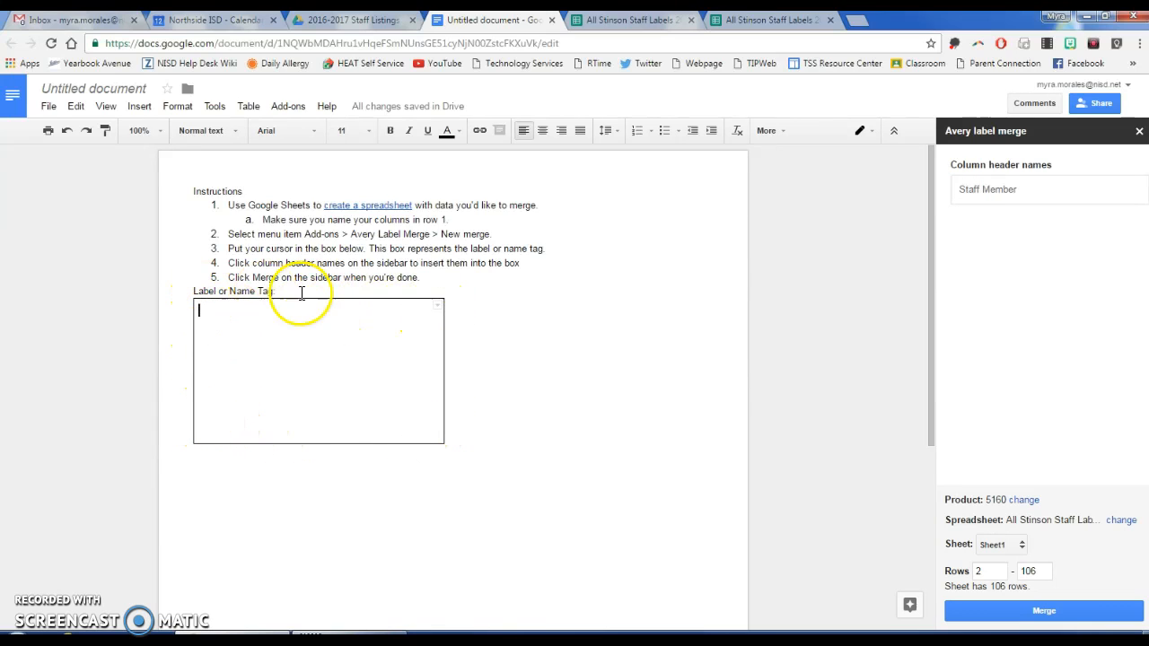
Insert the Staff Member field into the label box and format it in bold Permanent Marker.
click(987, 192)
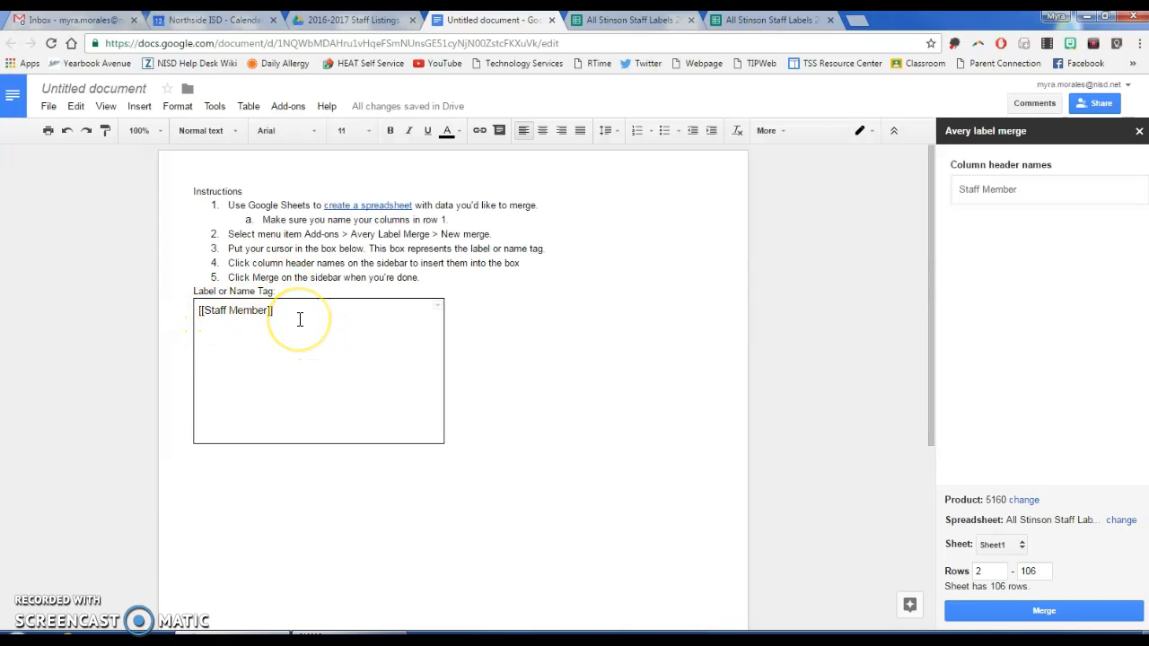
drag(286, 311, 220, 311)
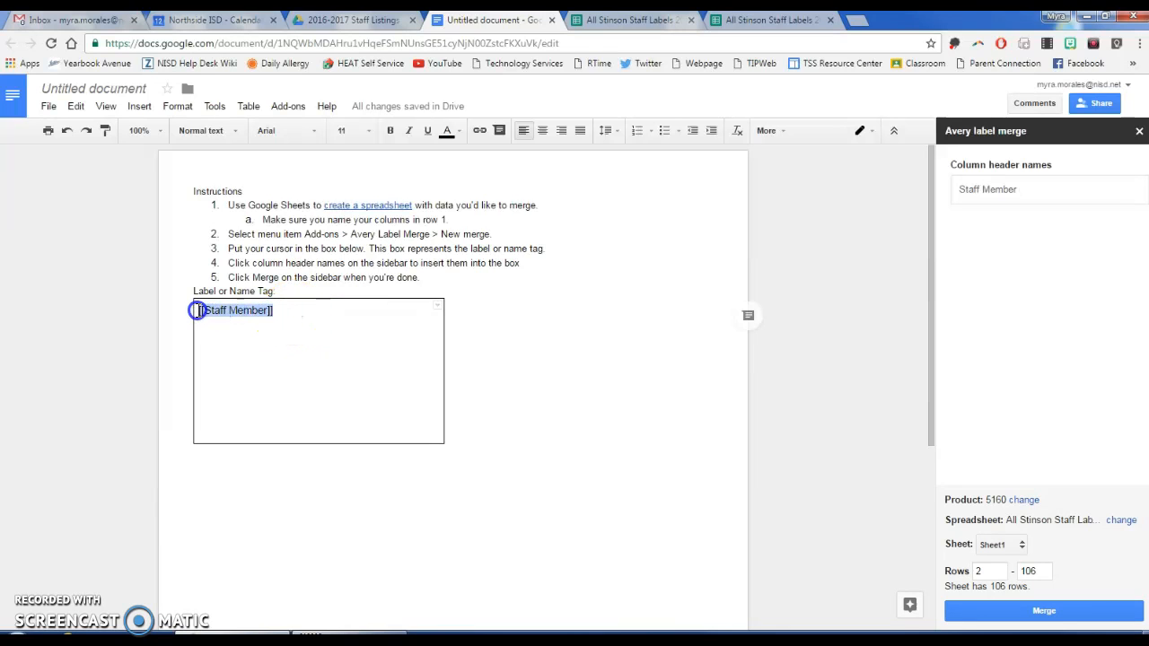
click(312, 132)
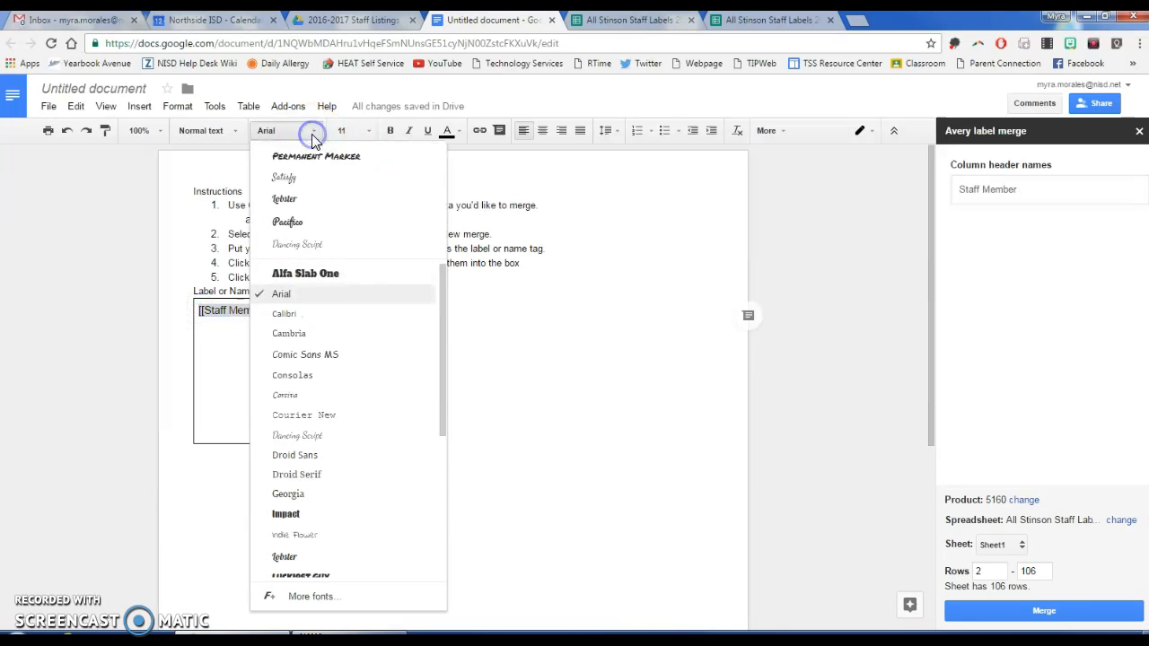
click(306, 157)
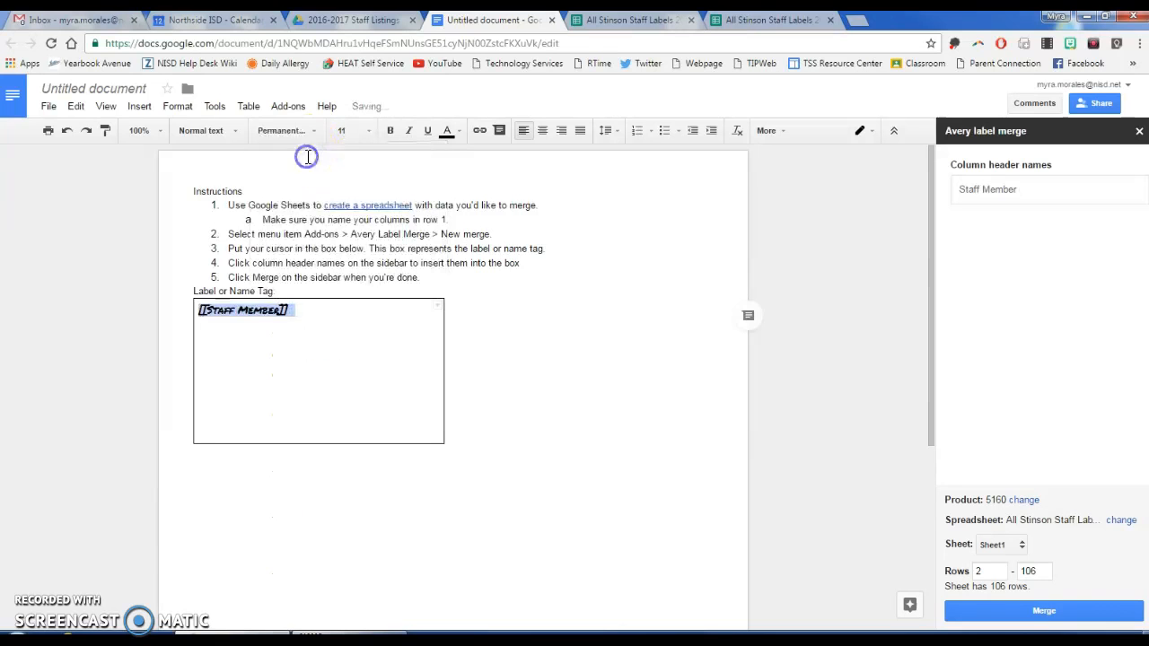
click(391, 135)
Try size 48 for the Staff Member field, then settle on size 18 and centre it in the label box.
click(366, 133)
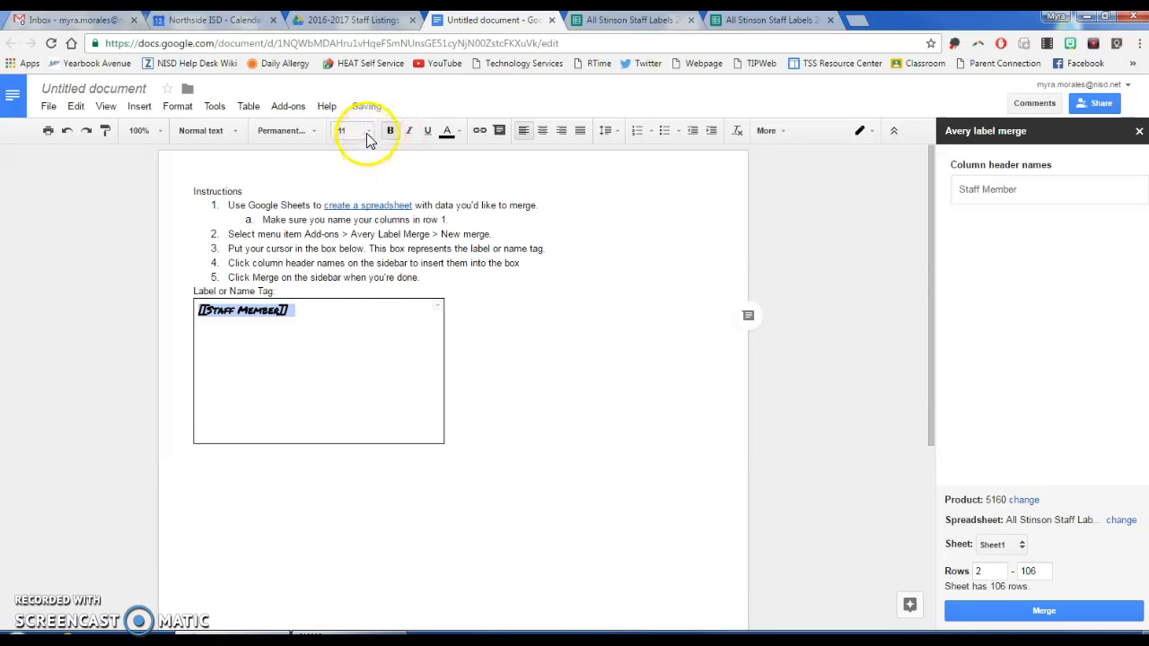
click(352, 349)
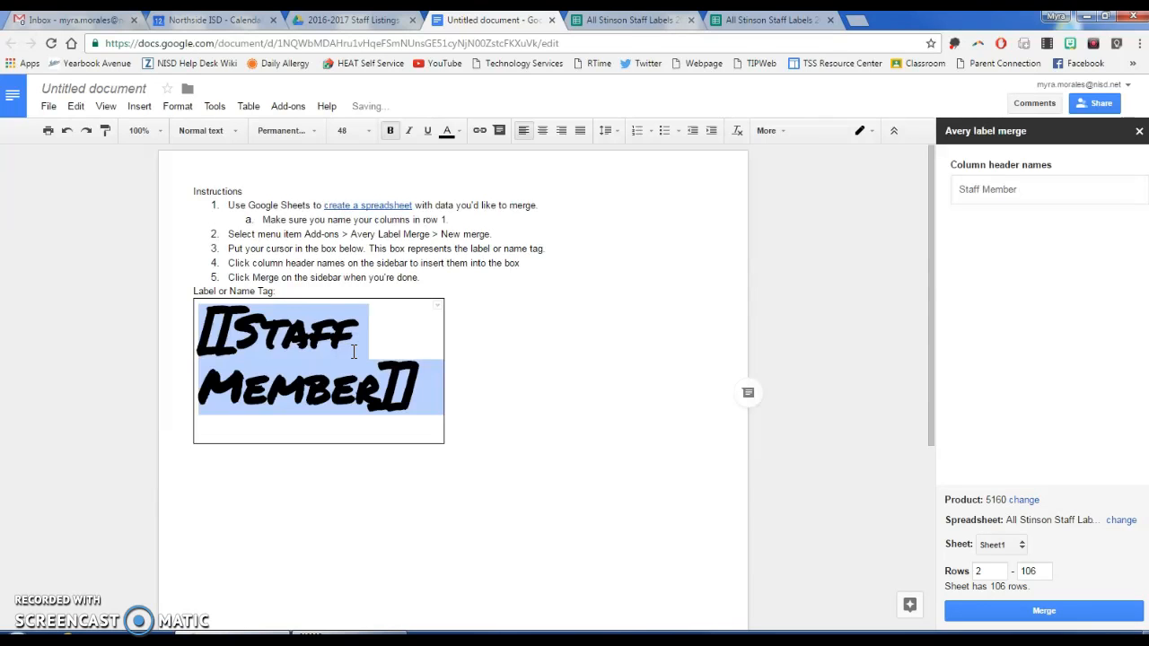
click(368, 133)
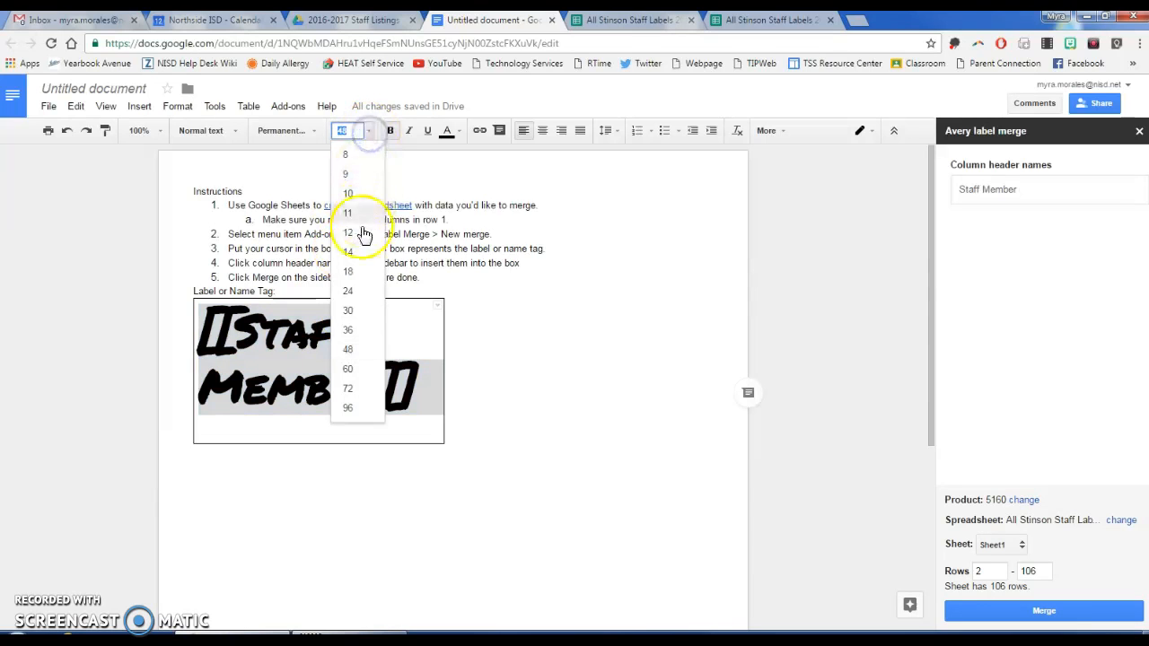
click(358, 271)
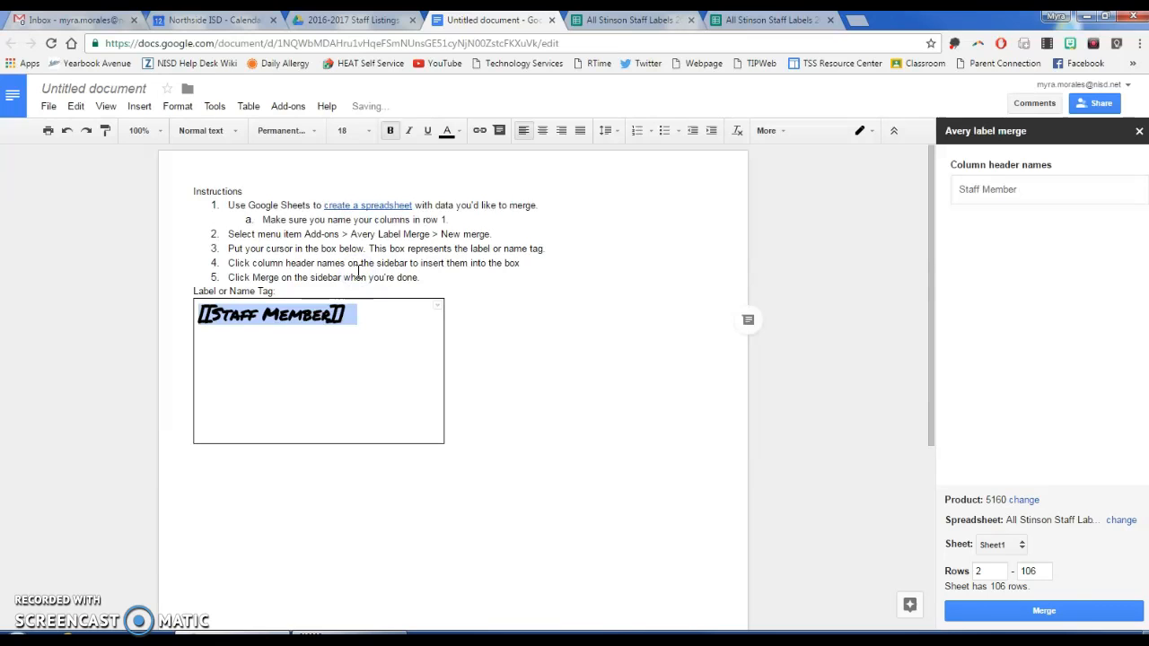
click(543, 133)
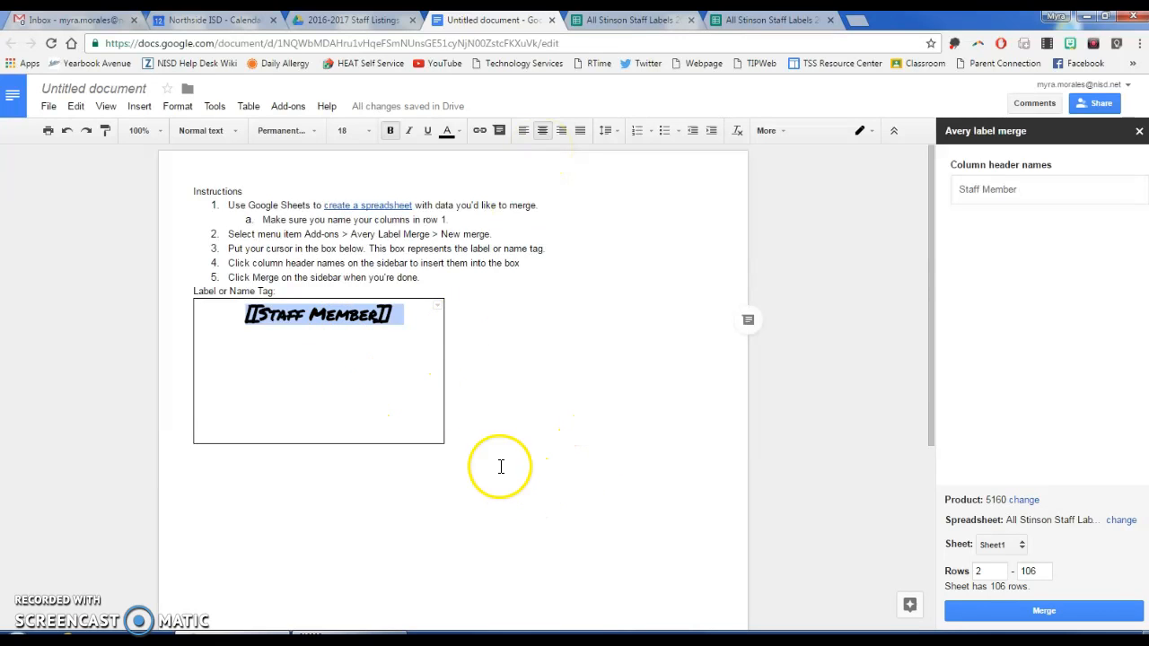
Merge the labels, open the resulting Avery_5160 document and review the staff labels across its pages.
click(1054, 613)
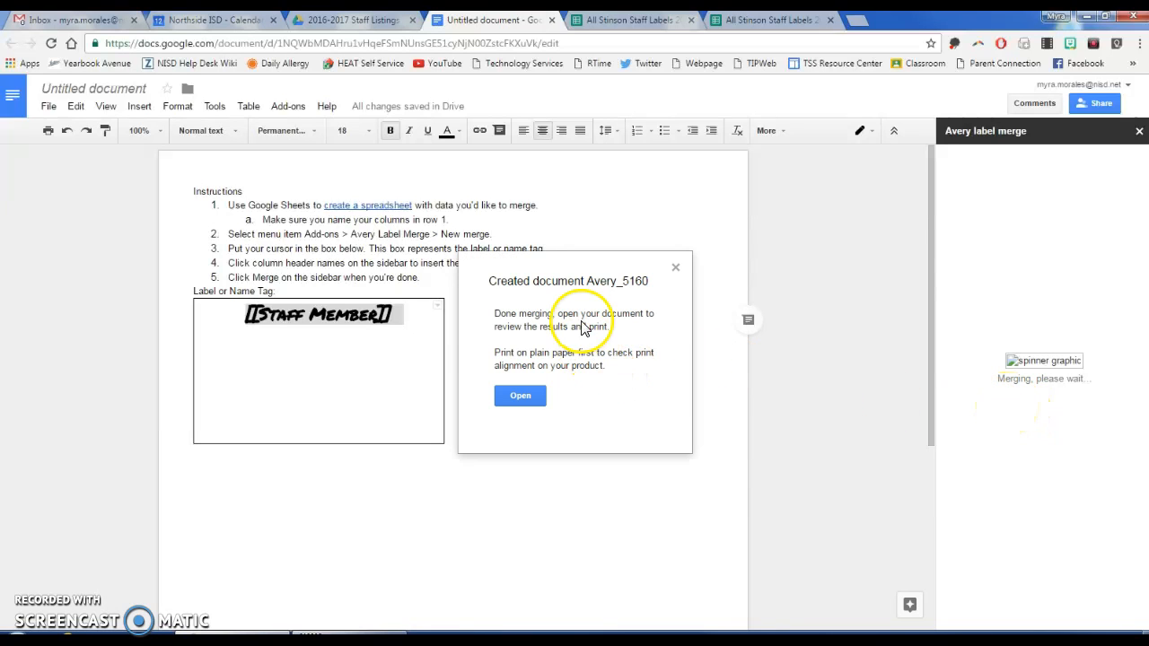
click(539, 397)
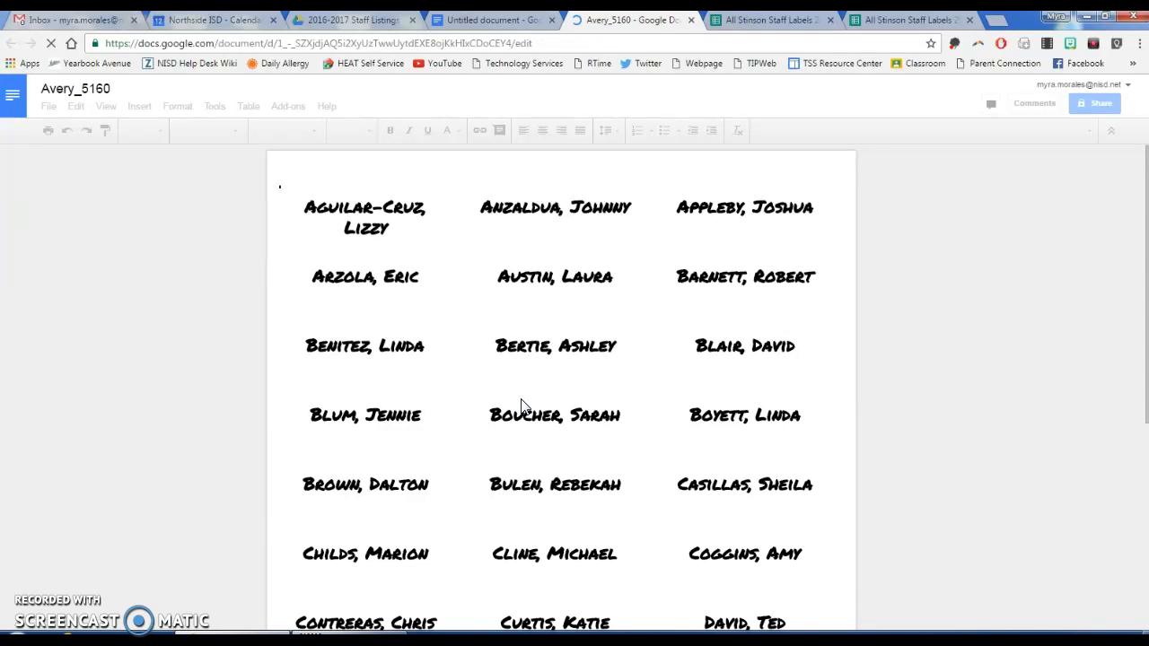
scroll(530, 412, down, 3)
scroll(551, 449, down, 3)
scroll(551, 448, down, 10)
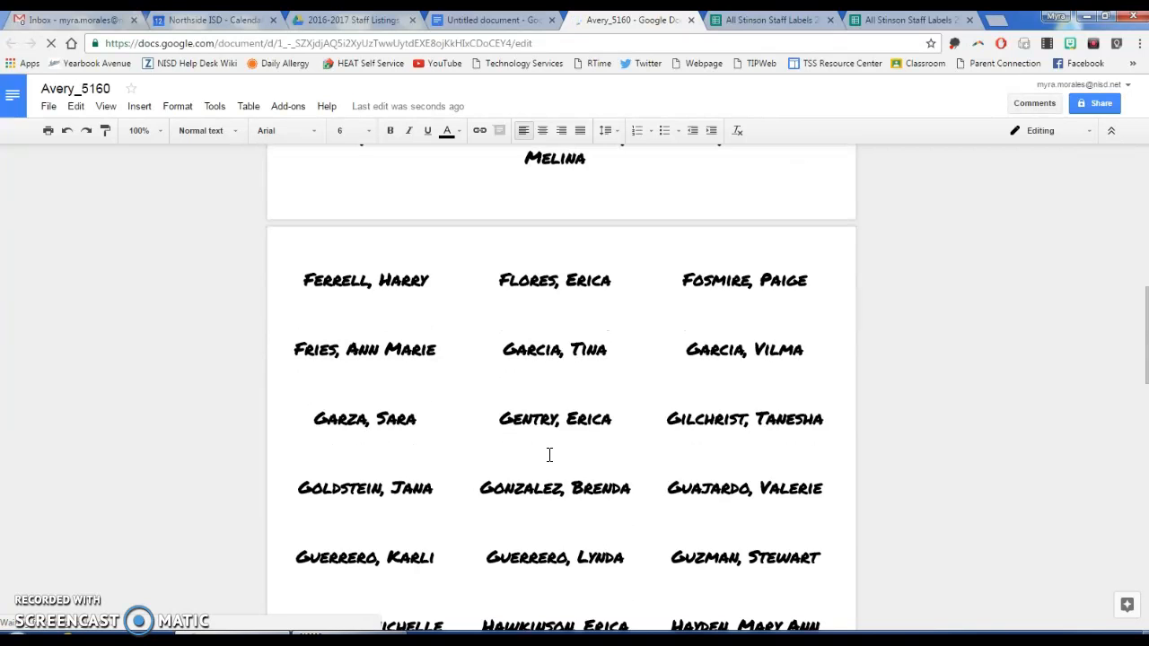
Check the remaining staff labels in the Avery_5160 document, and open its print preview to examine the label layout on every page.
scroll(549, 455, down, 15)
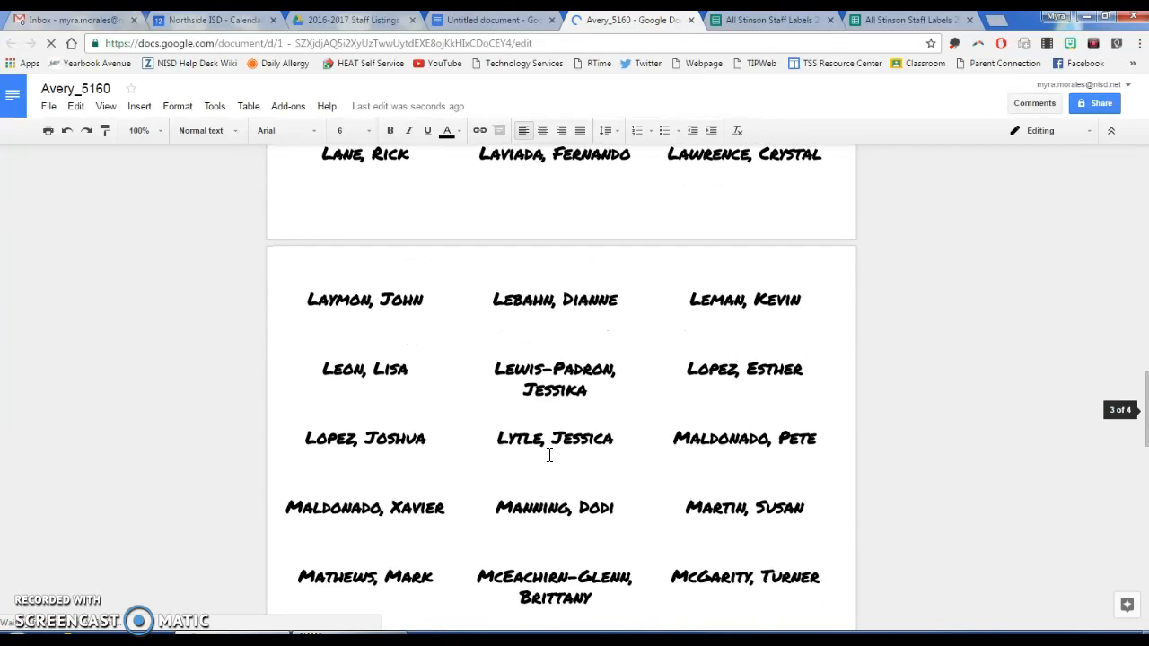
scroll(550, 455, up, 20)
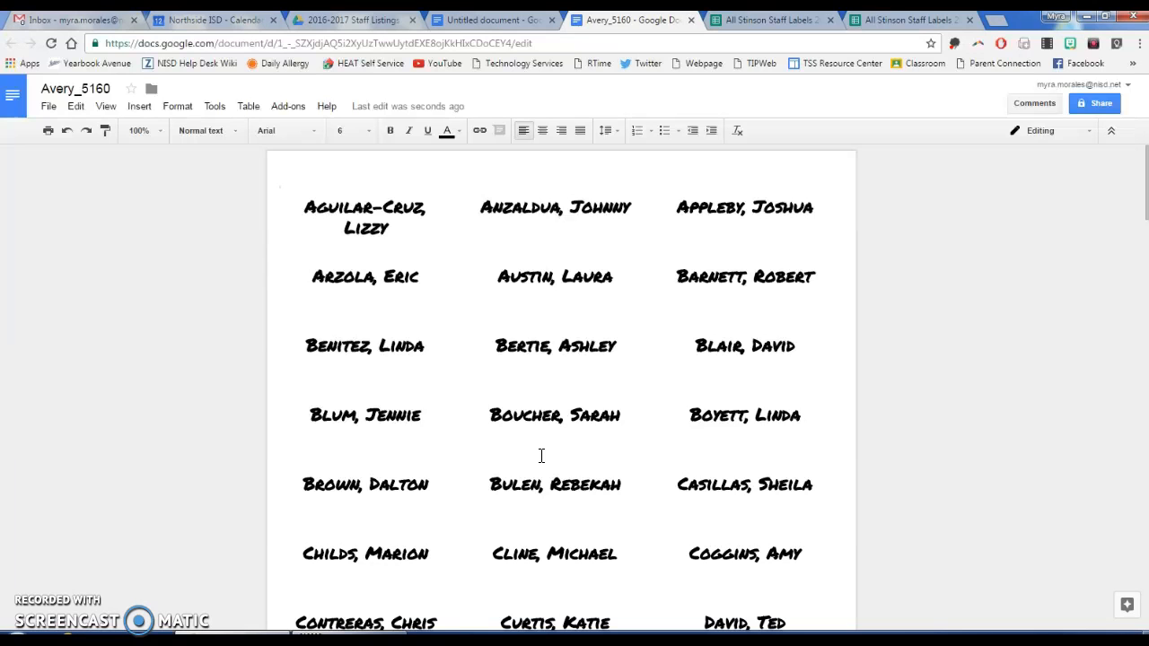
click(48, 107)
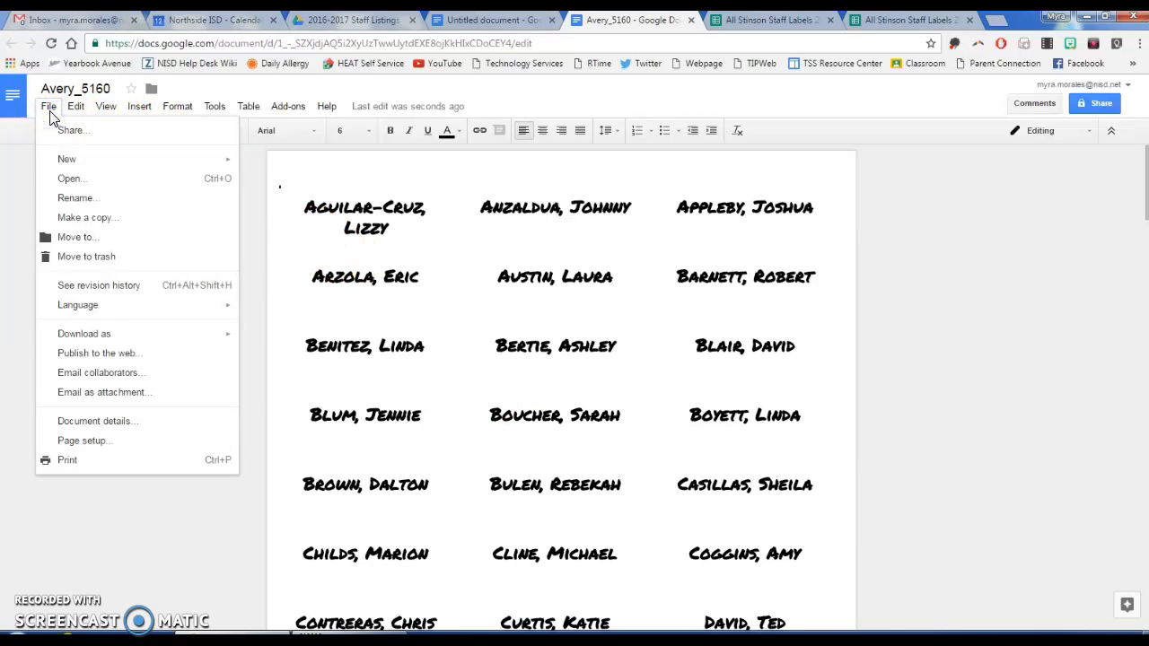
click(78, 460)
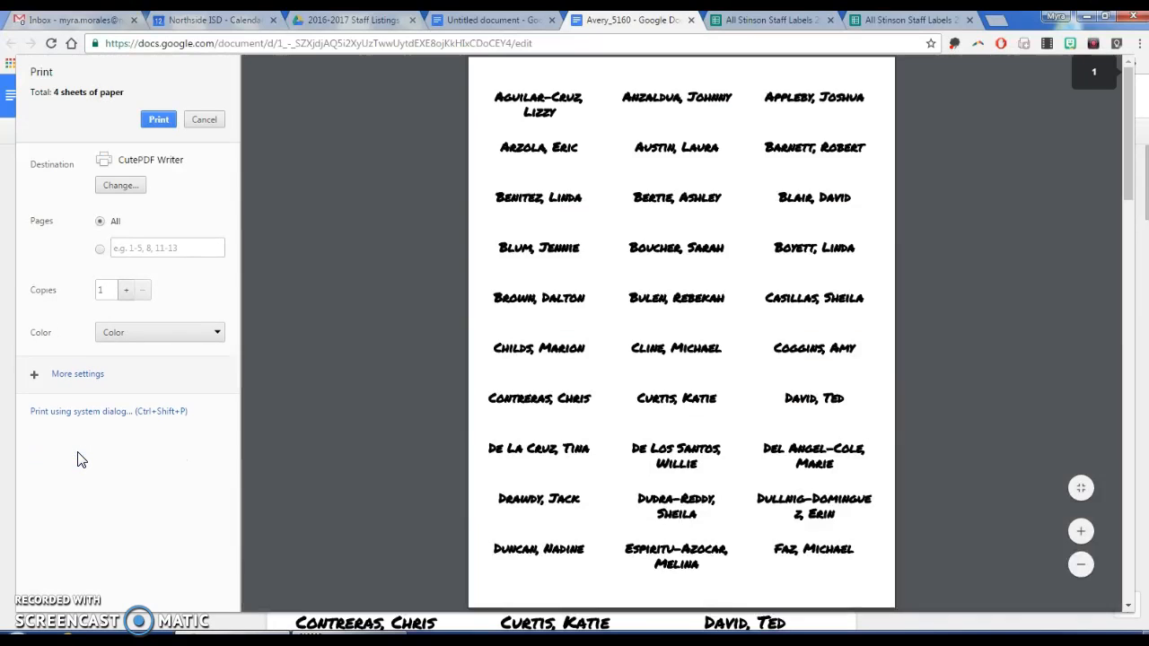
scroll(655, 458, down, 6)
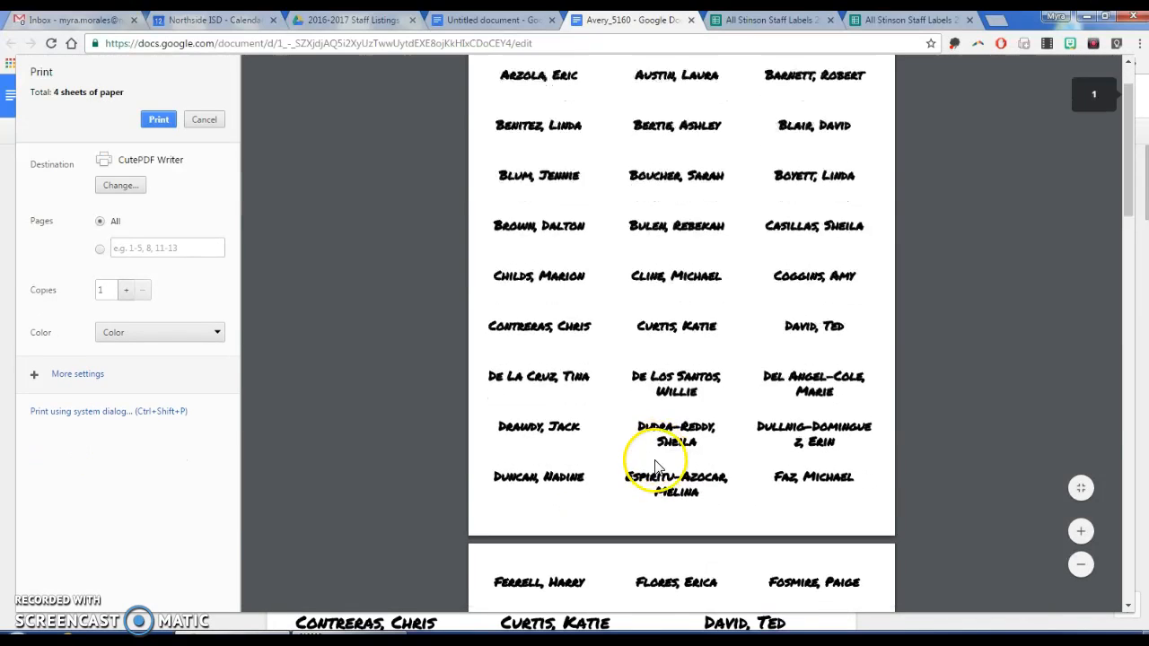
scroll(655, 471, down, 12)
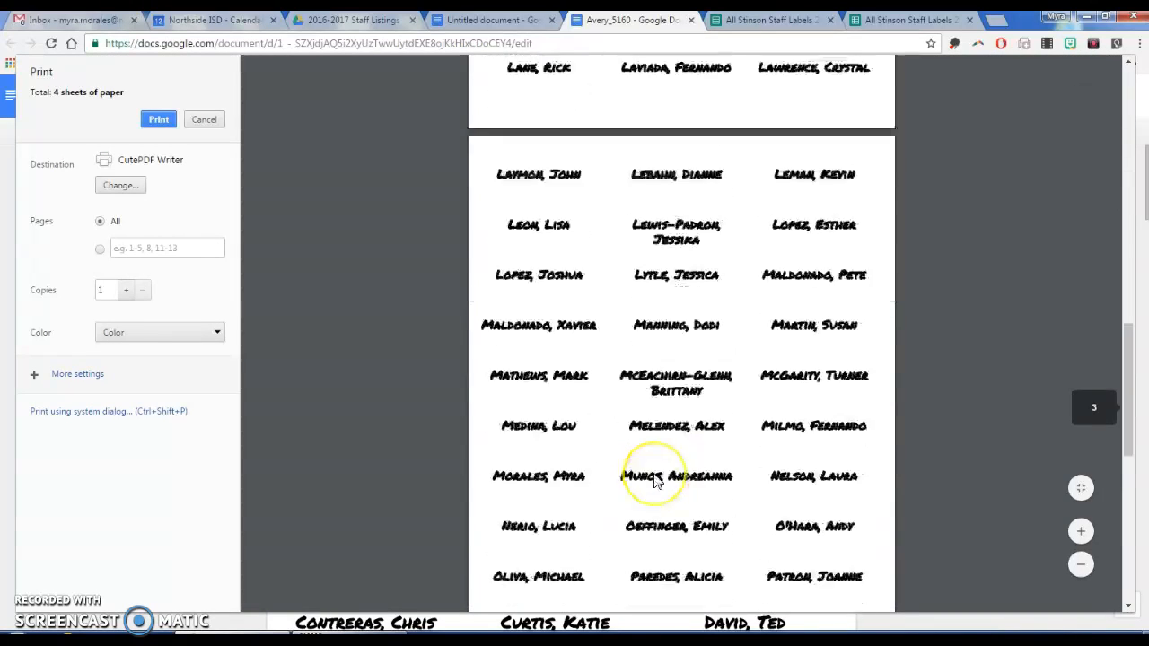
scroll(656, 480, up, 10)
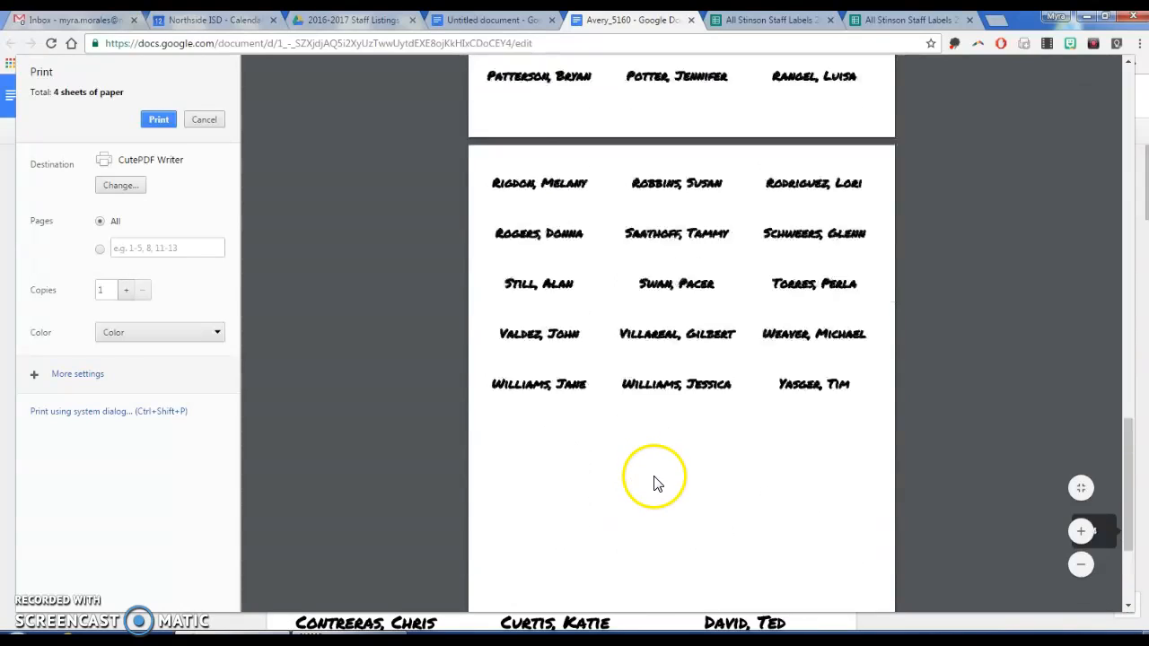
scroll(656, 481, up, 6)
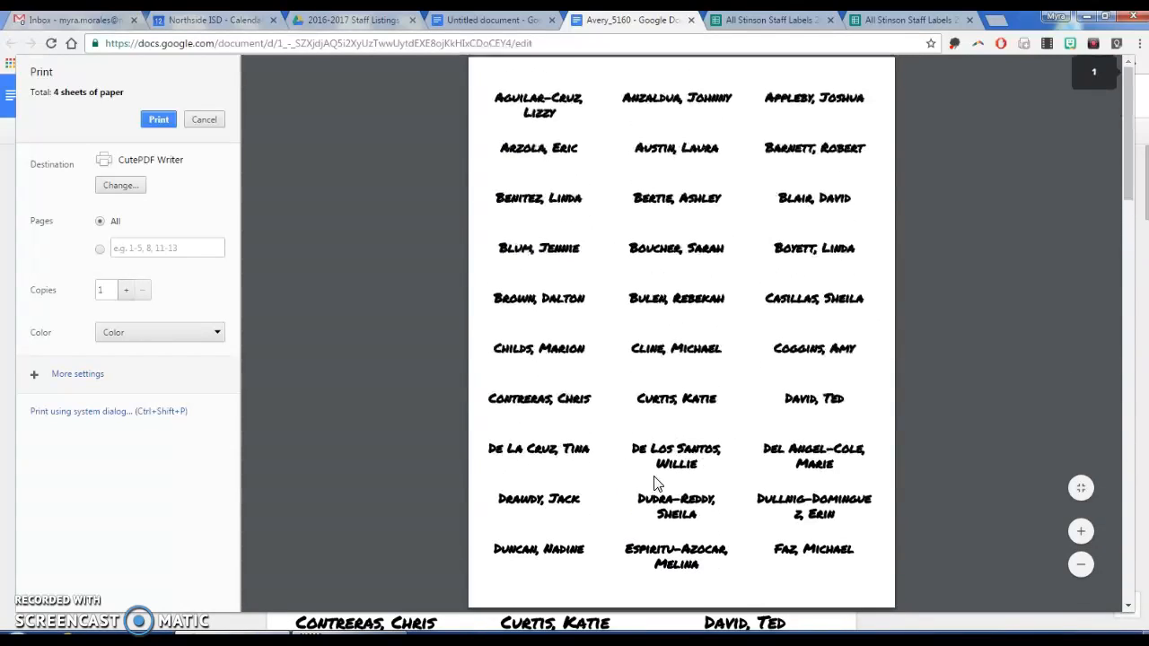